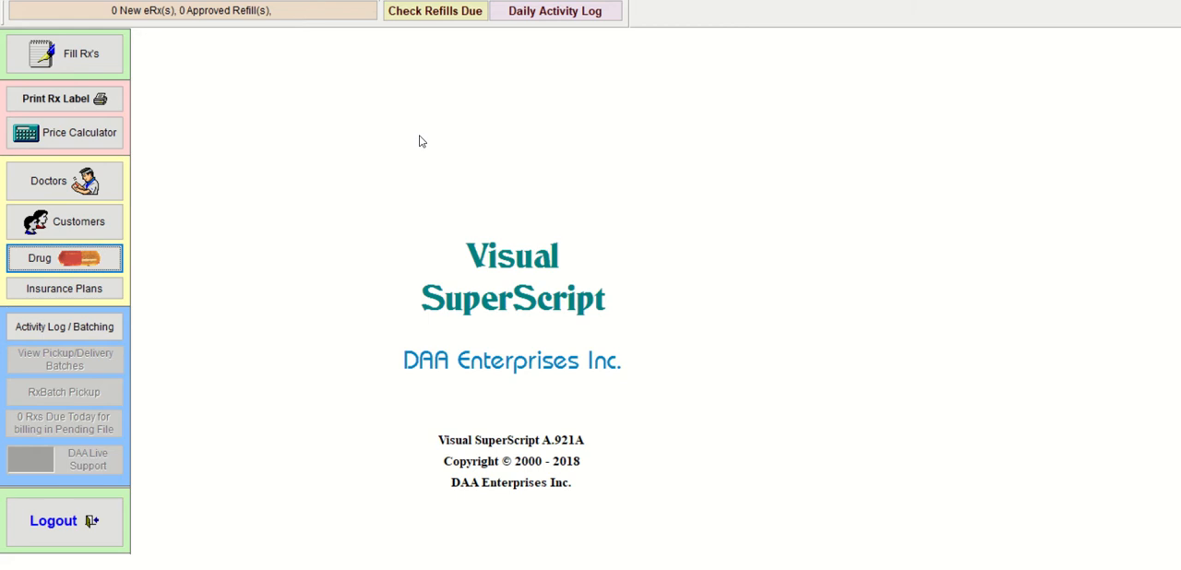
Step: Open the drug records and start a new blank drug record
left_click(86, 267)
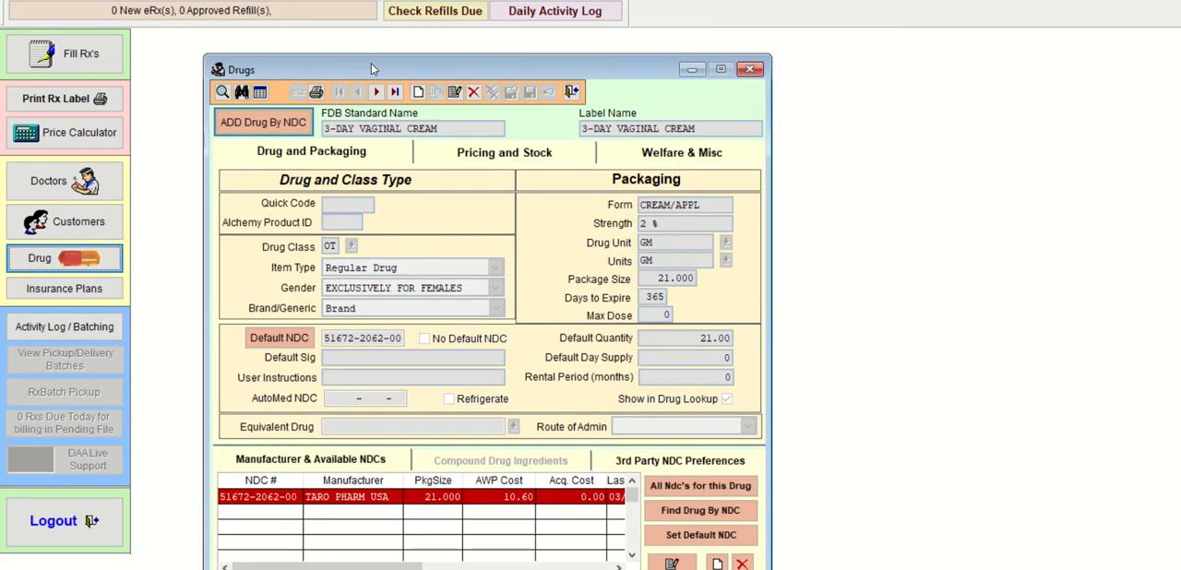
left_click_drag(372, 66, 324, 40)
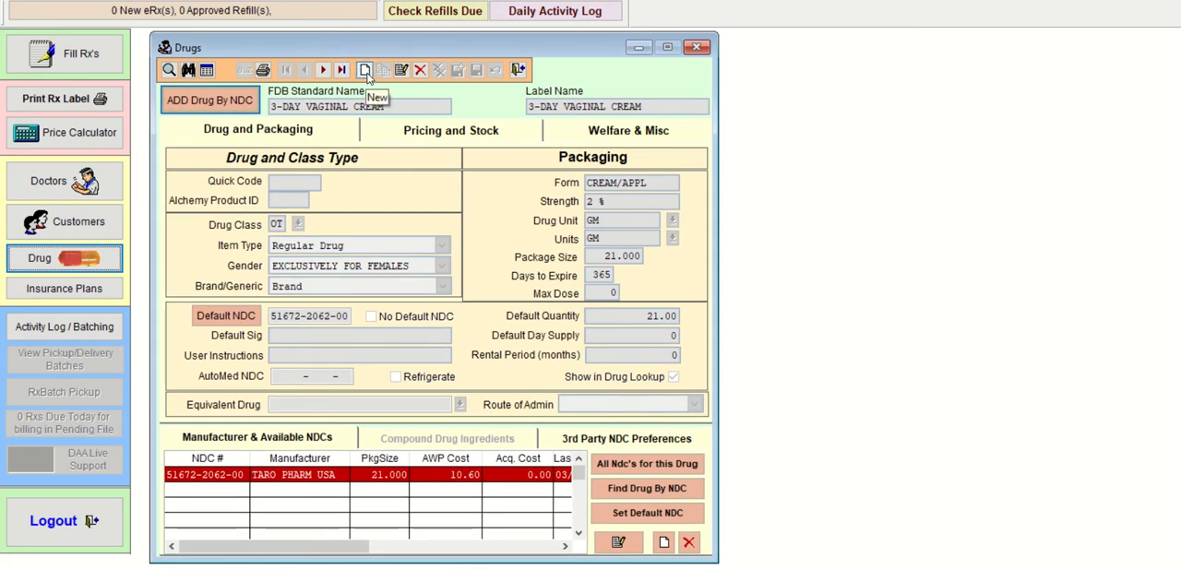
left_click(366, 72)
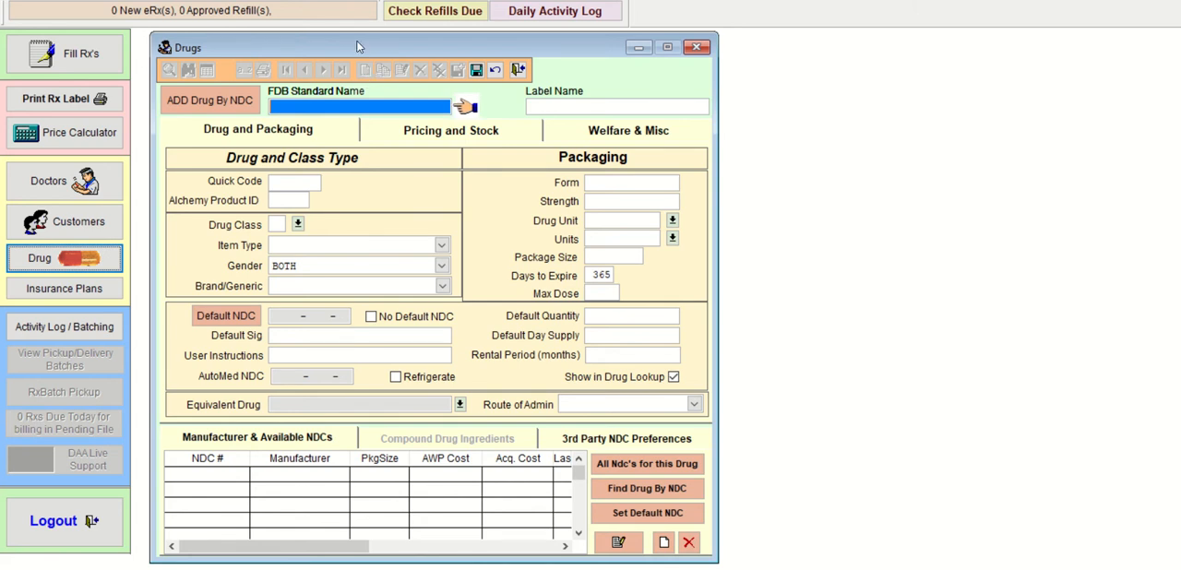
Step: Enter ANNA'S ANTIWRINKLE CREAM as the new drug's label name
left_click(563, 109)
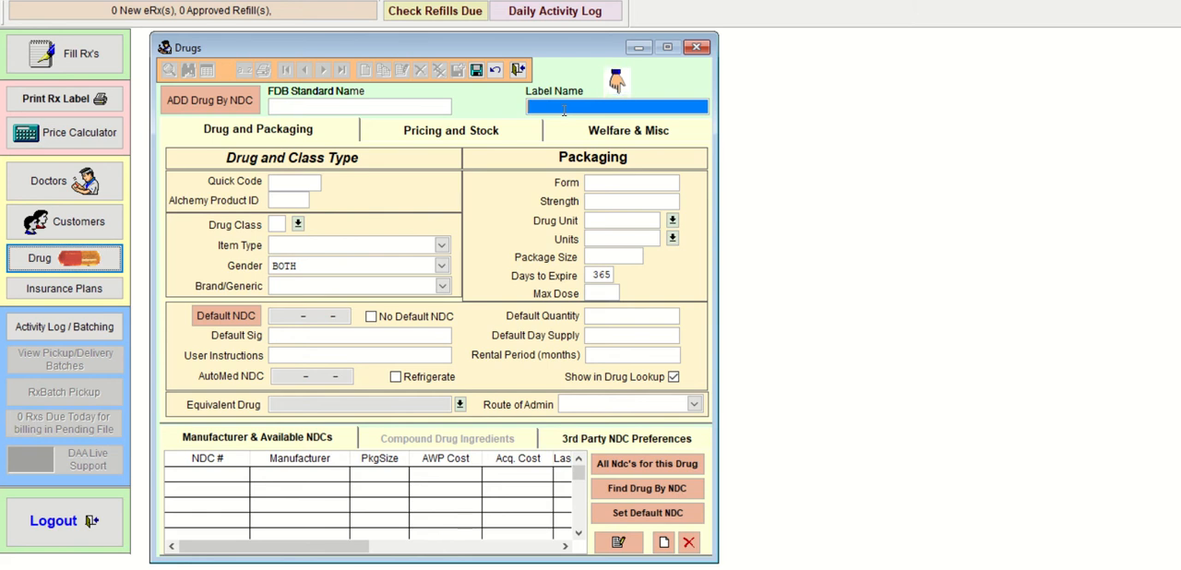
type("aNNA'S ANTIWRINKLE CREAM")
Step: Enter the quick code ANNAAW and the Alchemy Product ID MD2017 for the new drug
left_click(302, 180)
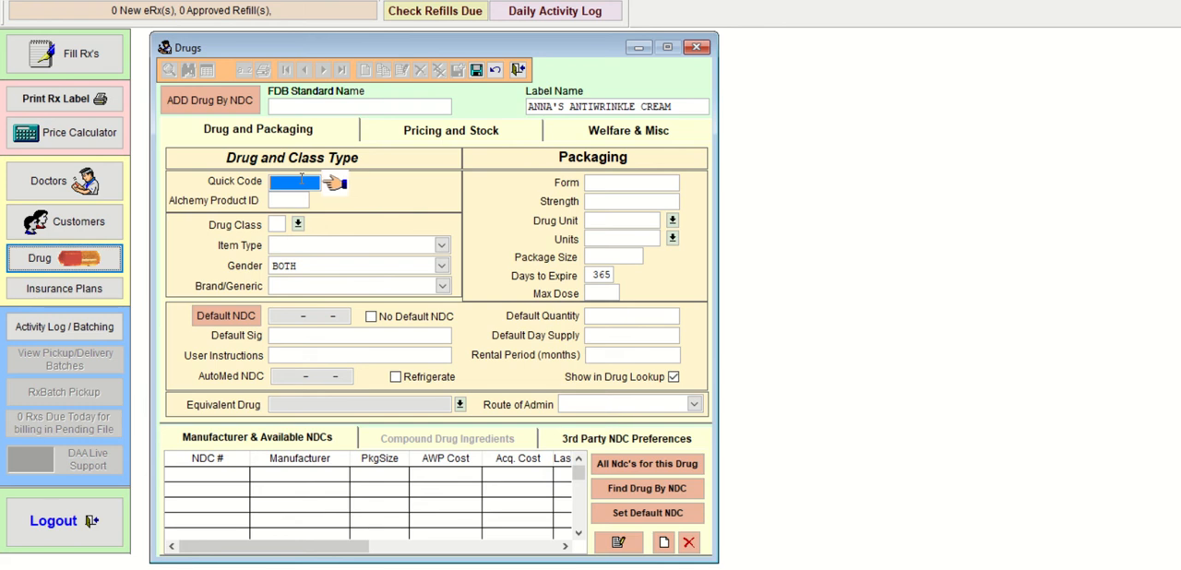
type("ANNA")
type("AH")
left_click(286, 200)
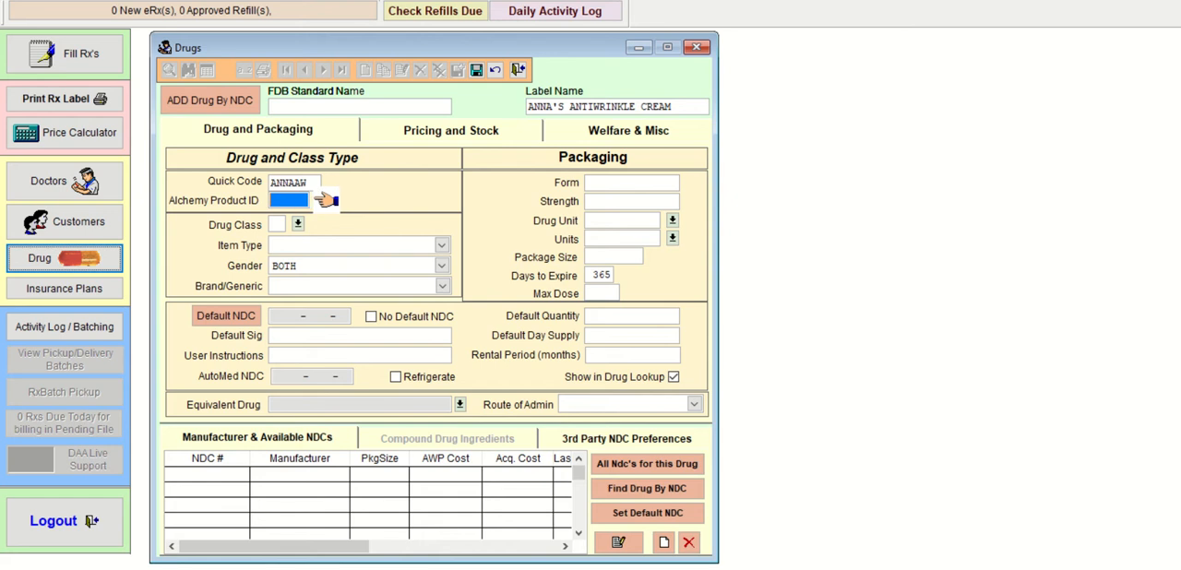
type("md")
key("BackSpace")
key("BackSpace")
type("MD")
type("017")
key("Tab")
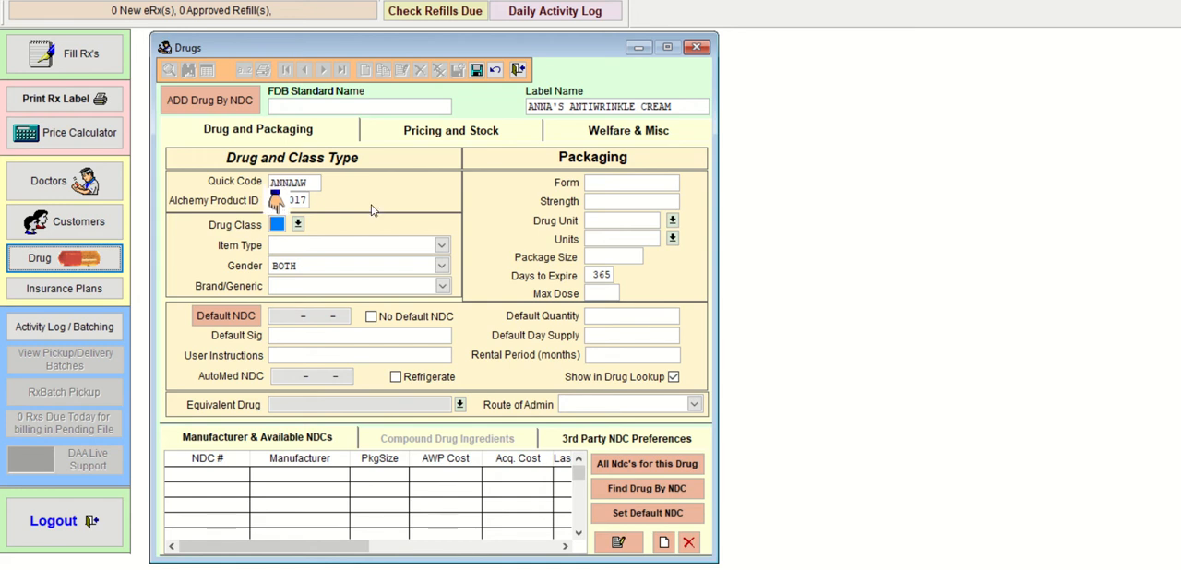
Step: Set the new drug's class to RX
left_click(297, 226)
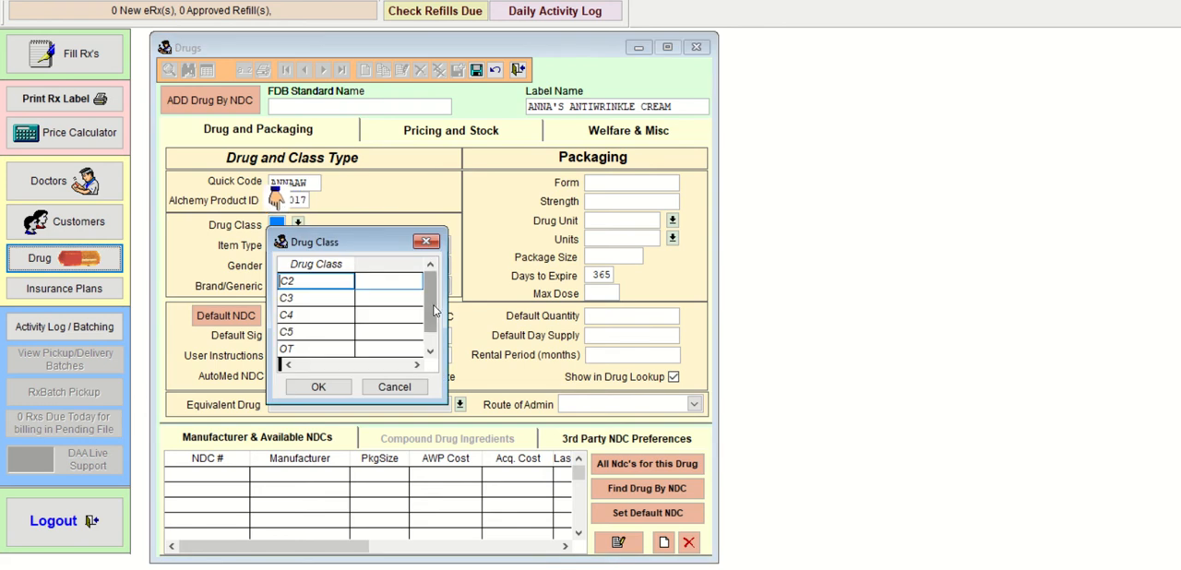
scroll(432, 336, "down", 1)
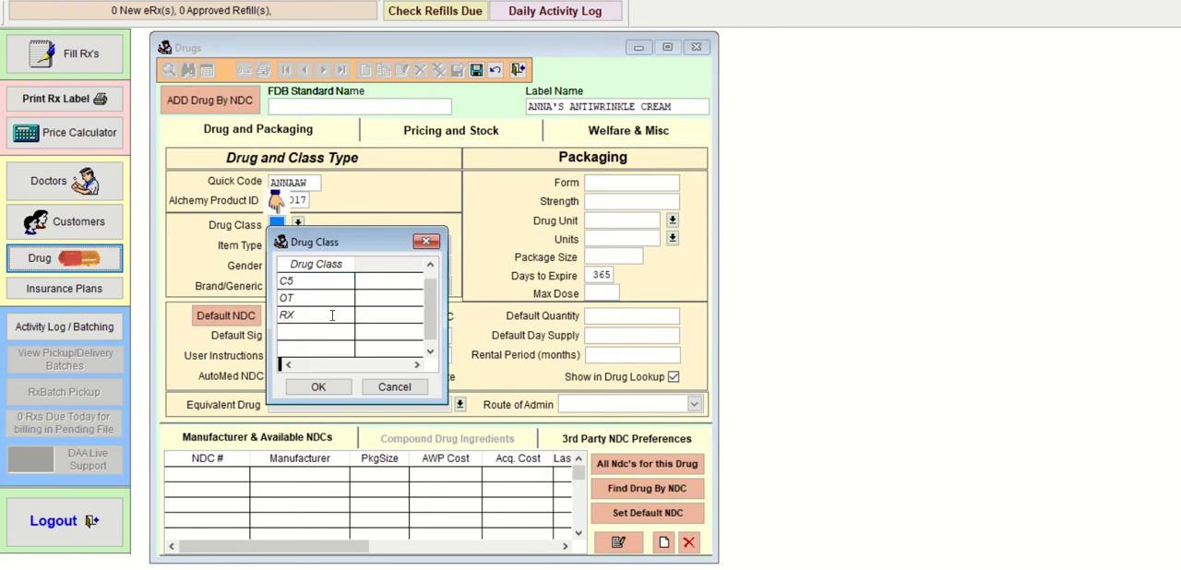
scroll(426, 305, "up", 1)
scroll(430, 343, "down", 1)
left_click(313, 316)
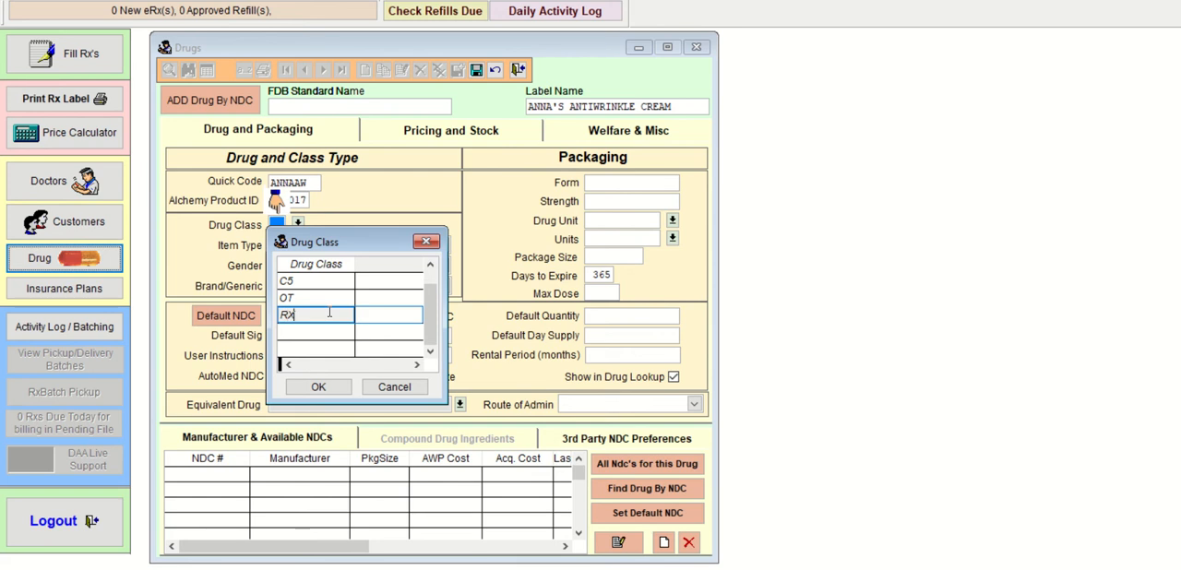
left_click(323, 387)
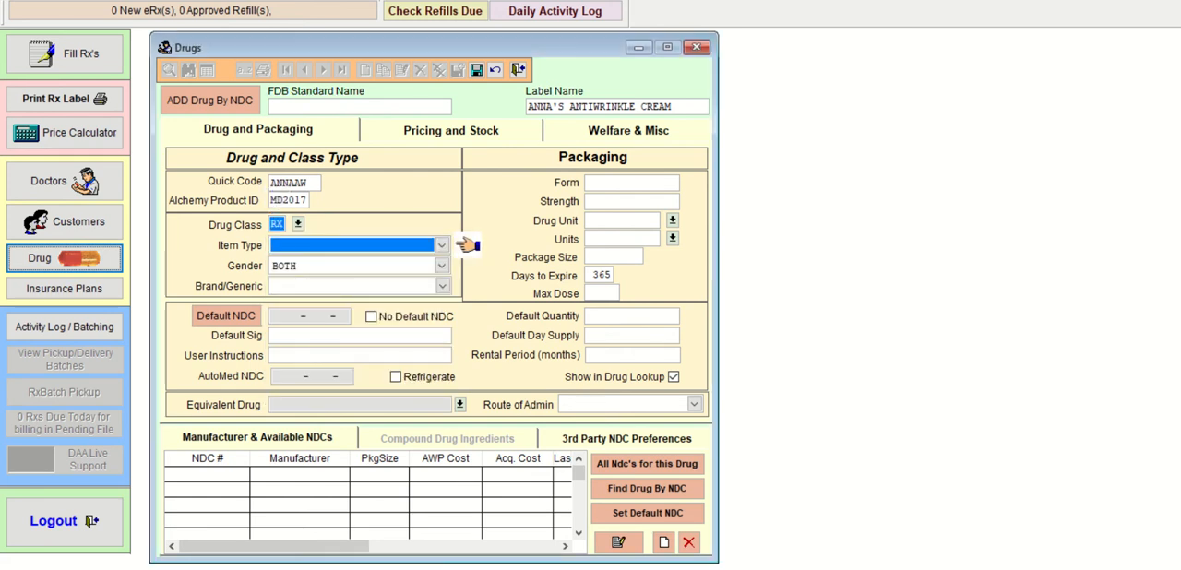
Step: Set the item type to Compound and the Brand/Generic value to Generic
left_click(441, 245)
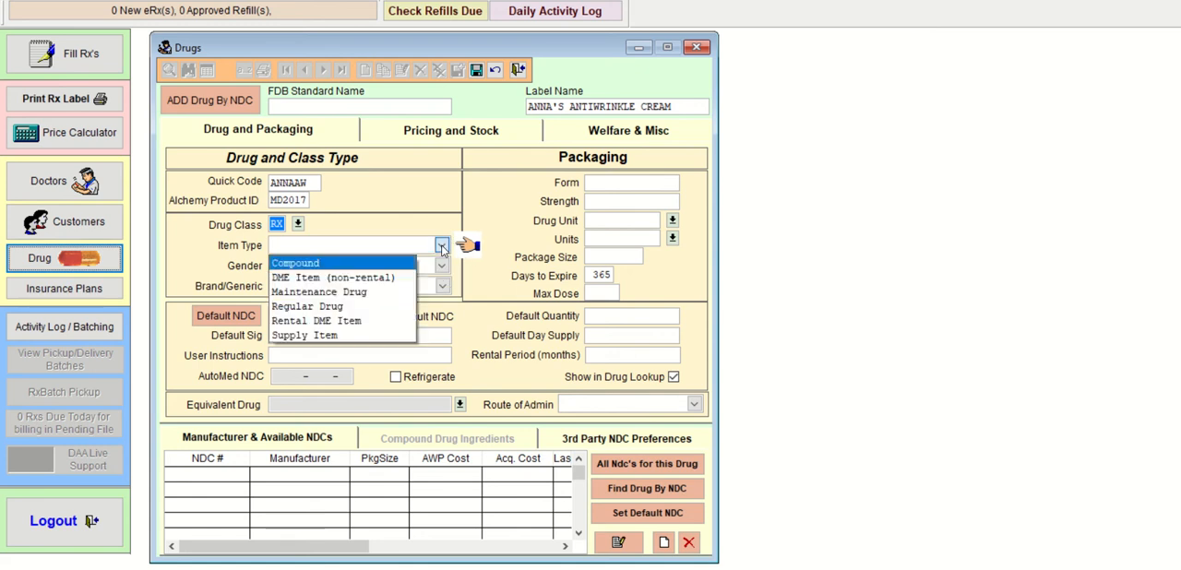
left_click(383, 264)
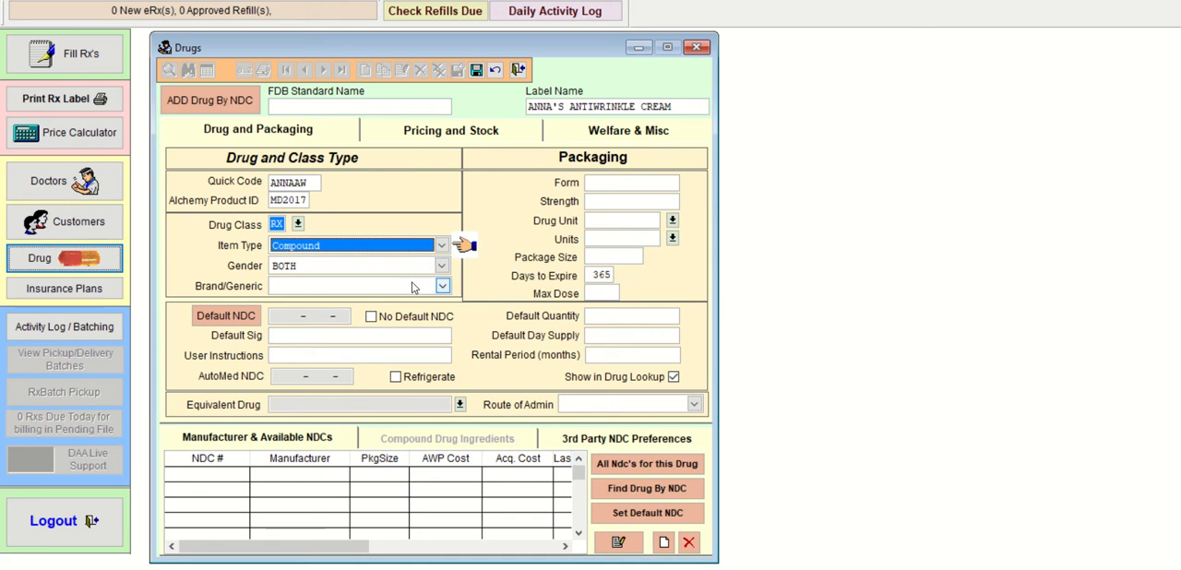
left_click(441, 287)
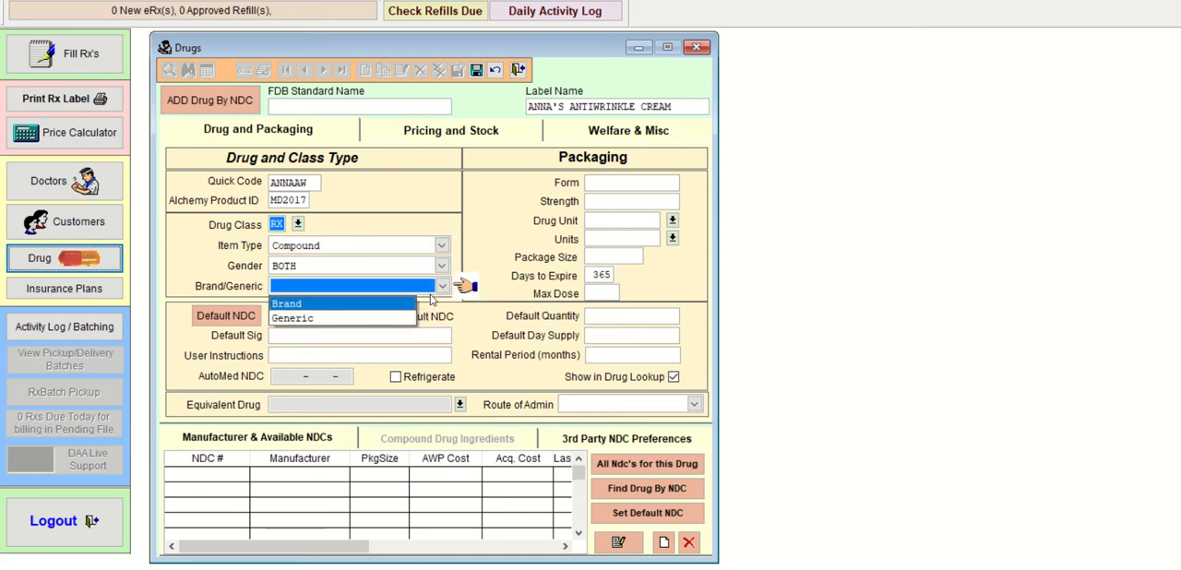
left_click(411, 317)
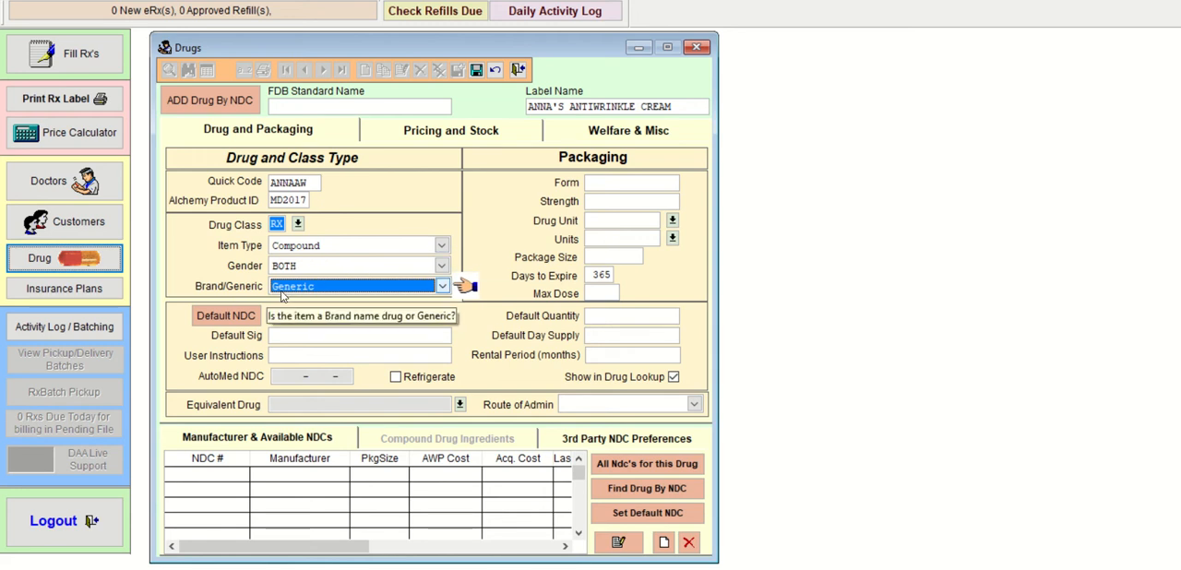
Step: Enter AAA as the default sig and choose GM as the drug unit
left_click(282, 340)
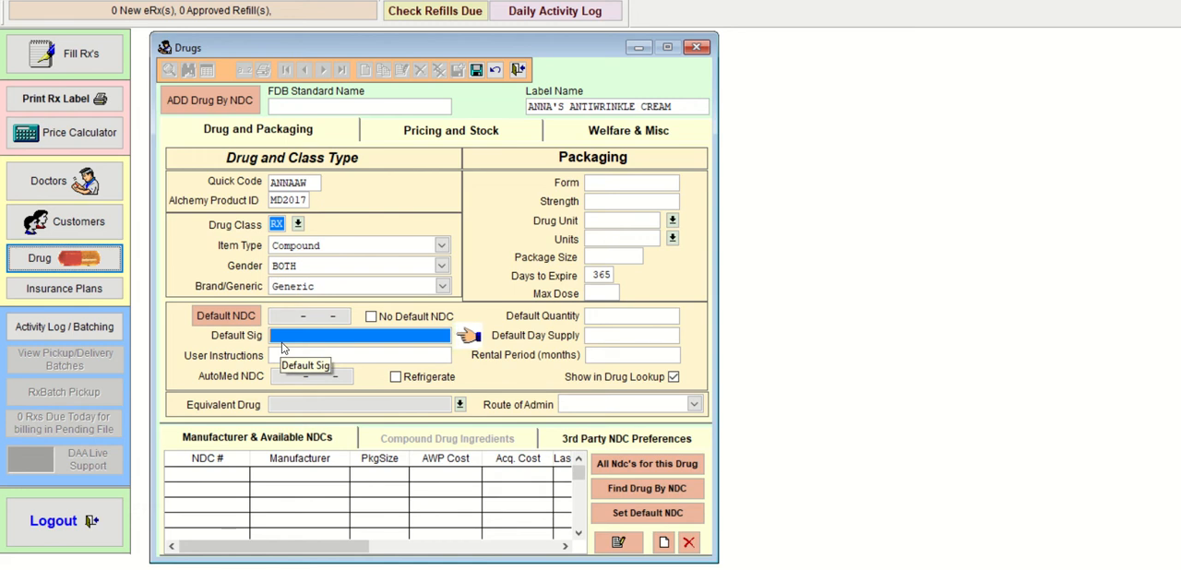
type("AAA")
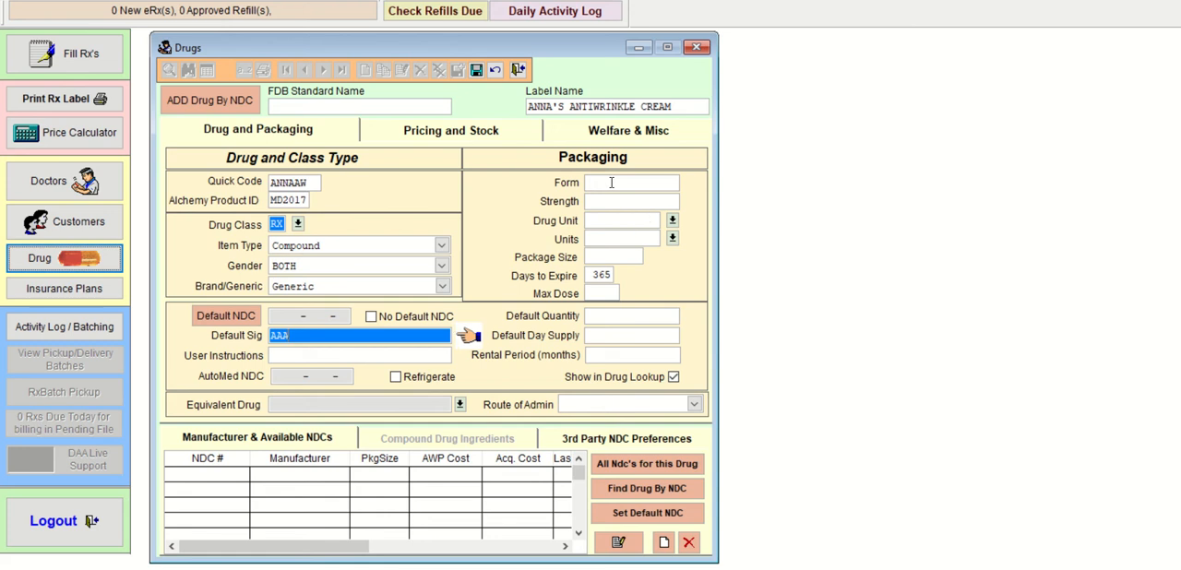
left_click(672, 222)
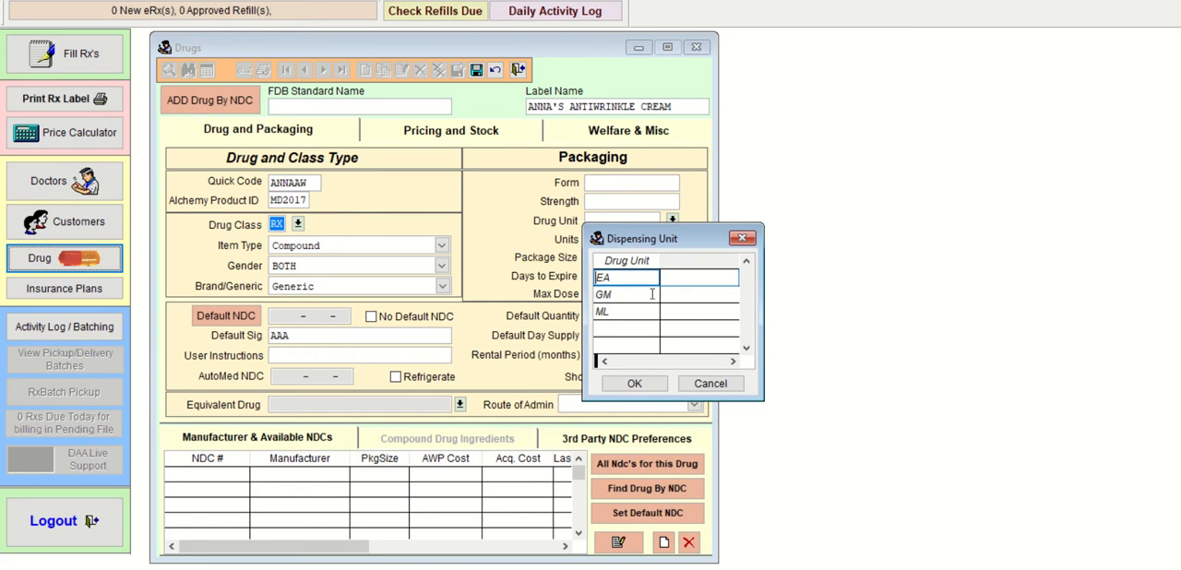
left_click(653, 293)
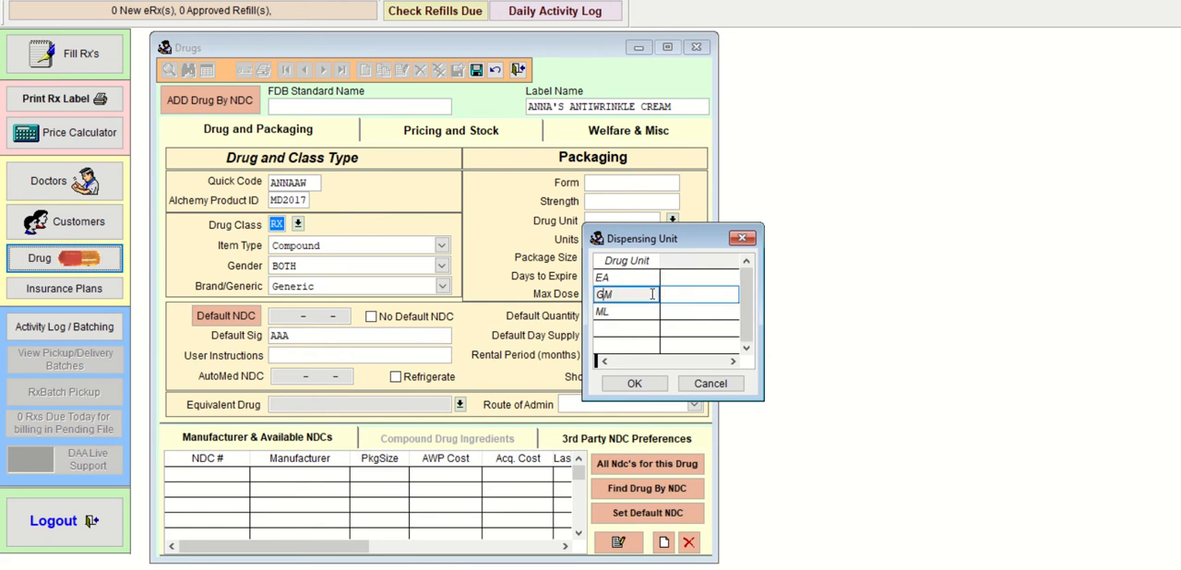
left_click(618, 383)
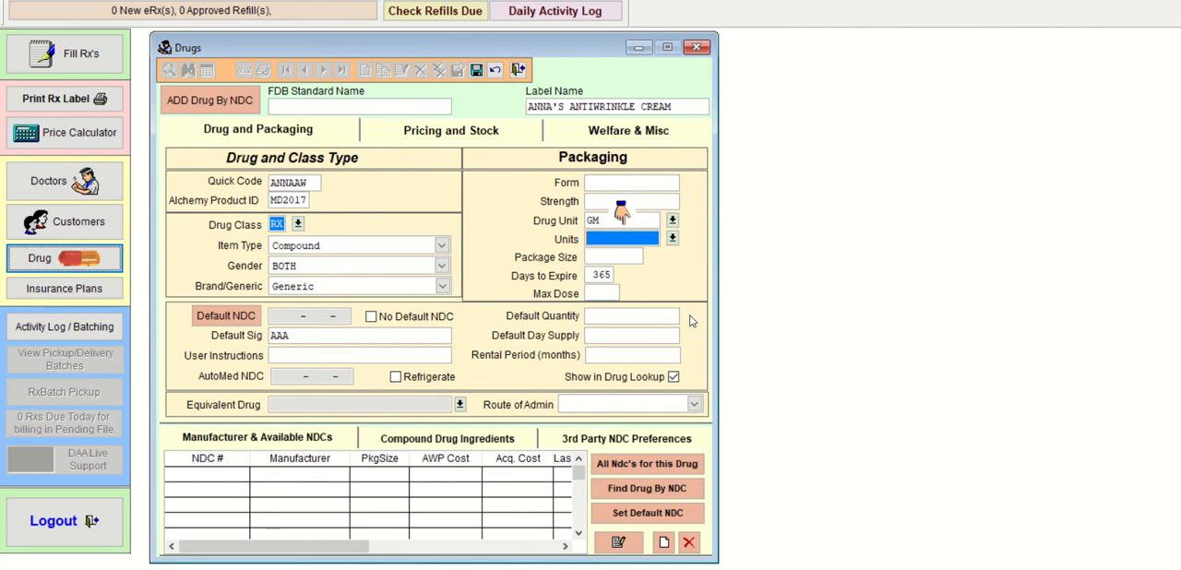
Step: Choose GM as the packaging units and save the new compound drug record
left_click(673, 239)
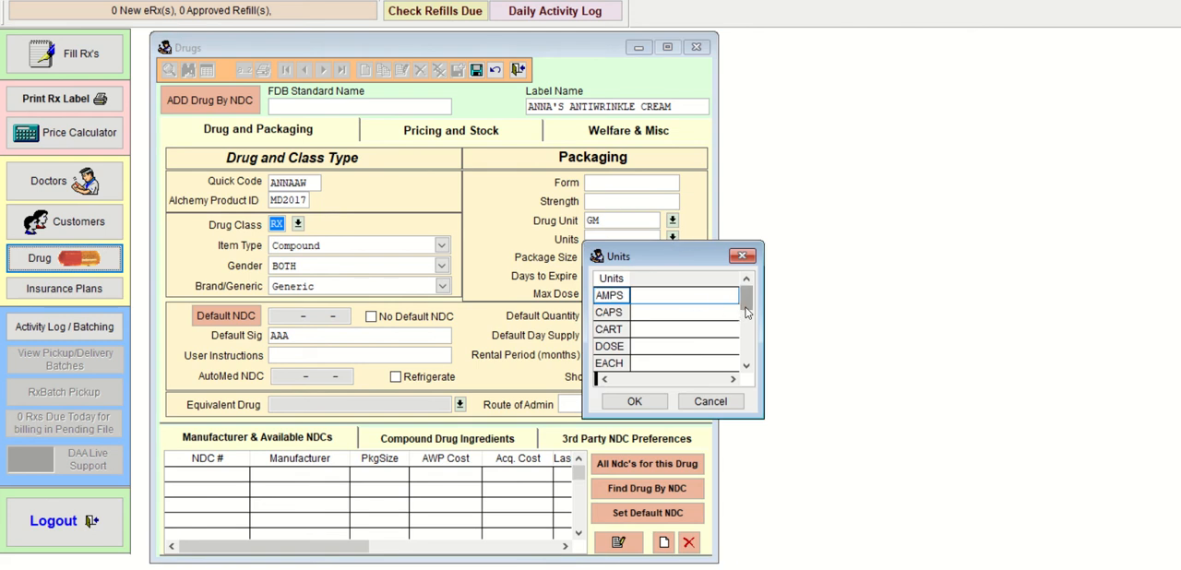
left_click_drag(744, 305, 744, 343)
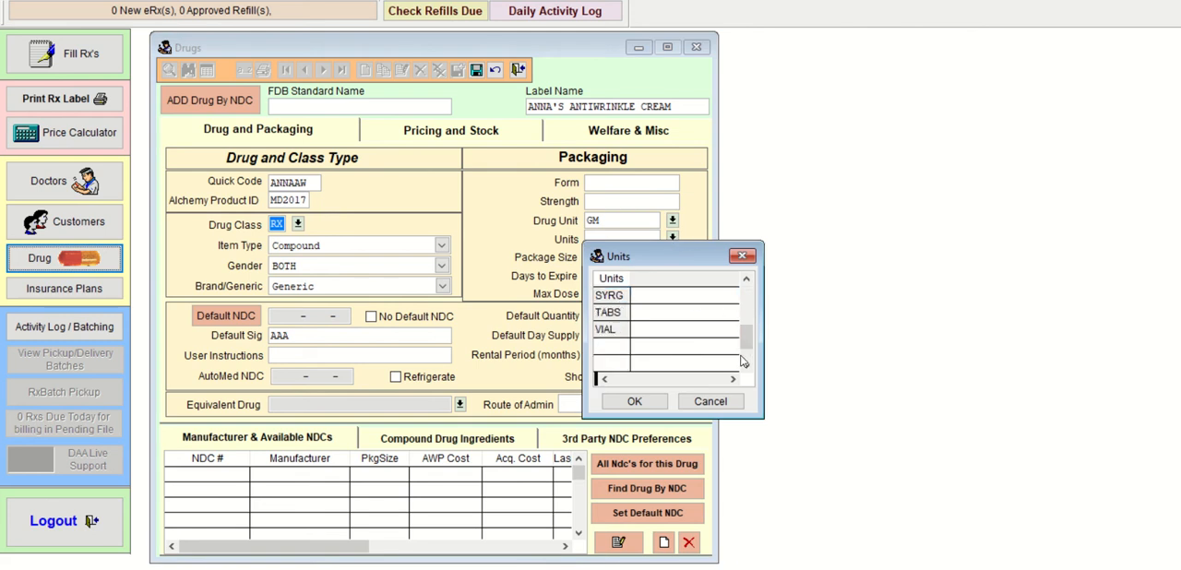
left_click(748, 283)
left_click(748, 284)
left_click(748, 283)
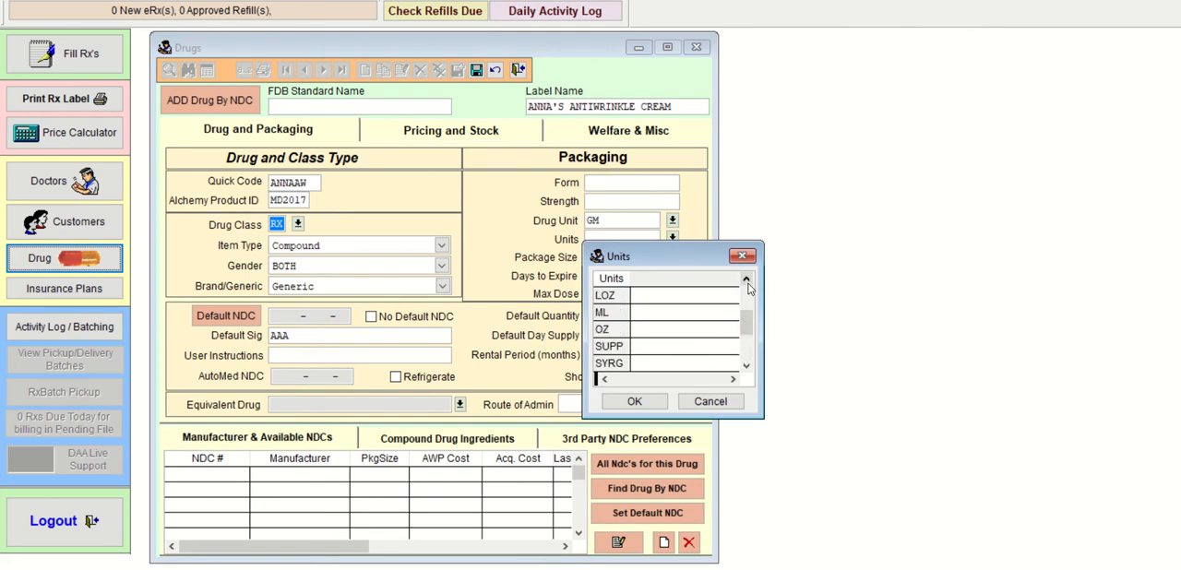
left_click(747, 283)
left_click(747, 283)
left_click(748, 283)
left_click(616, 330)
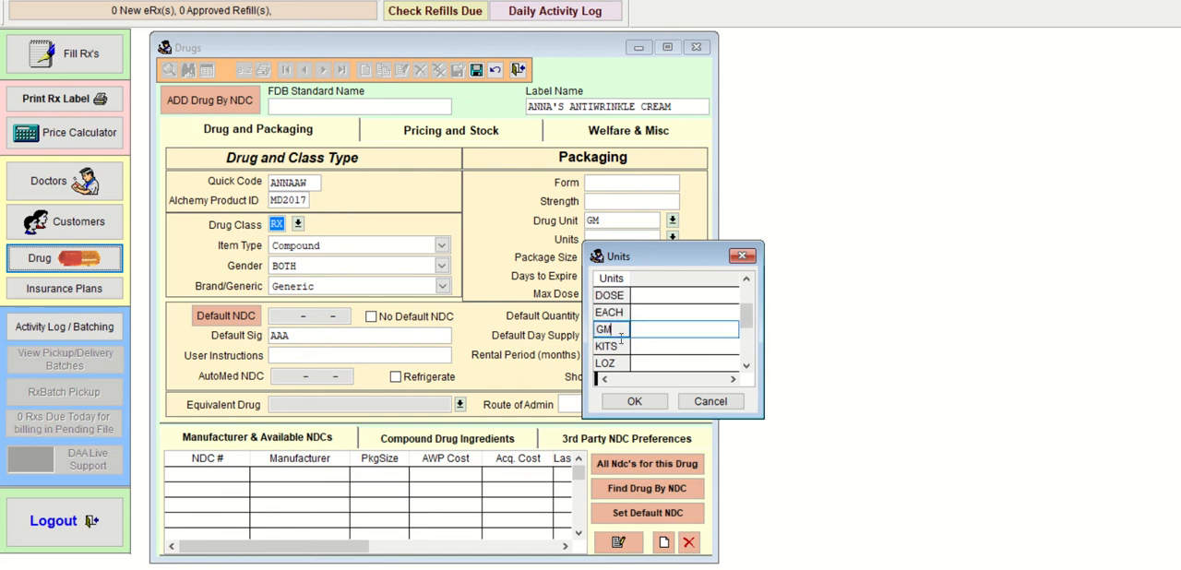
left_click(634, 401)
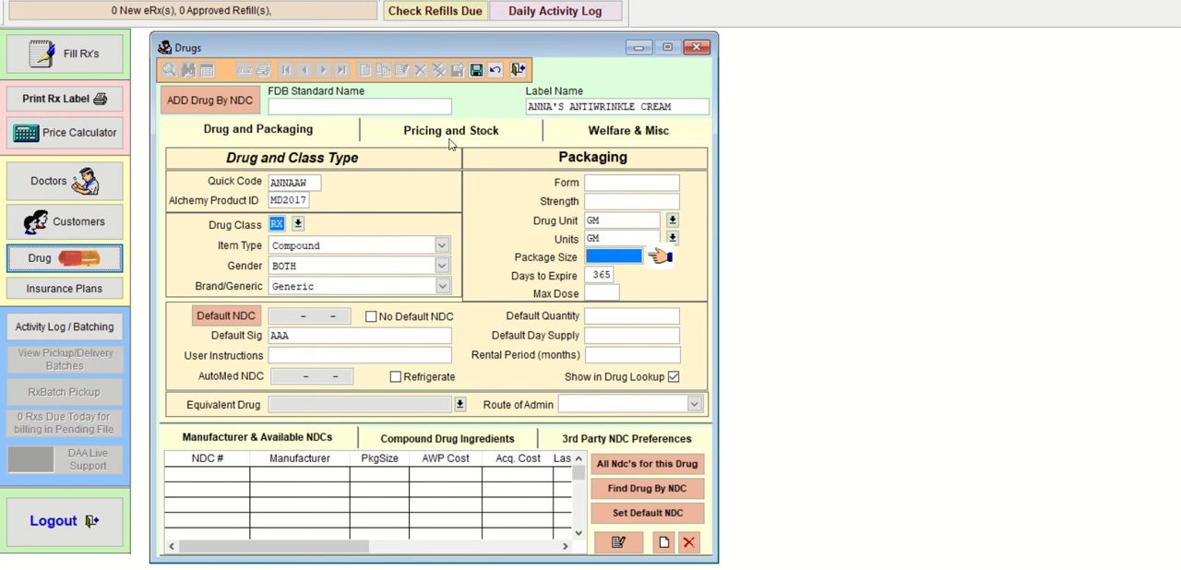
left_click(476, 71)
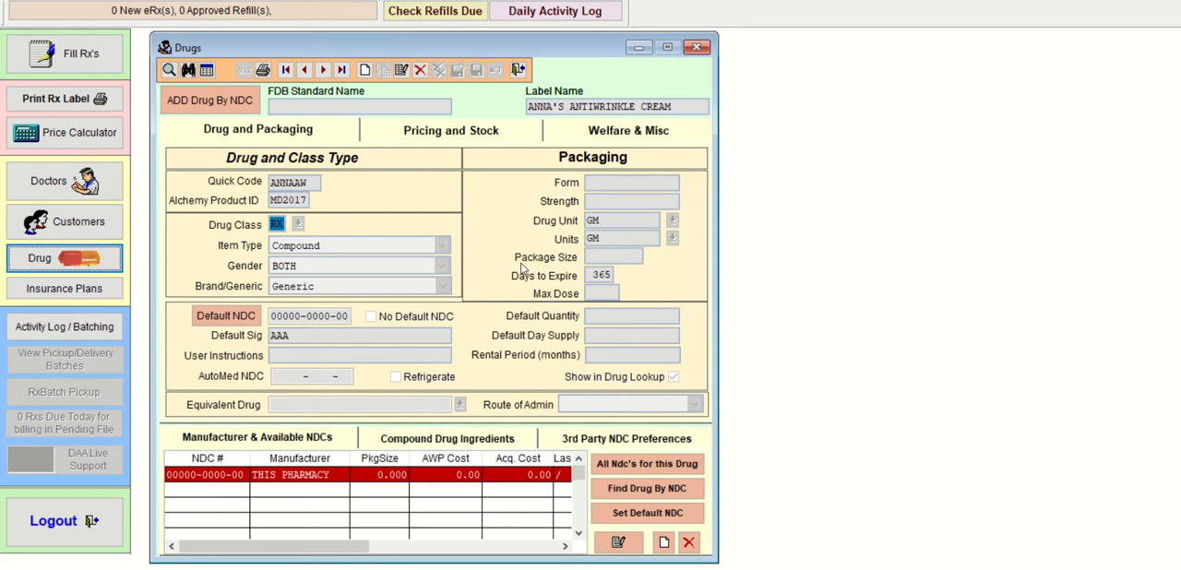
Step: Add a new ingredient to the compound and search the drug name lookup for TRET
left_click(456, 439)
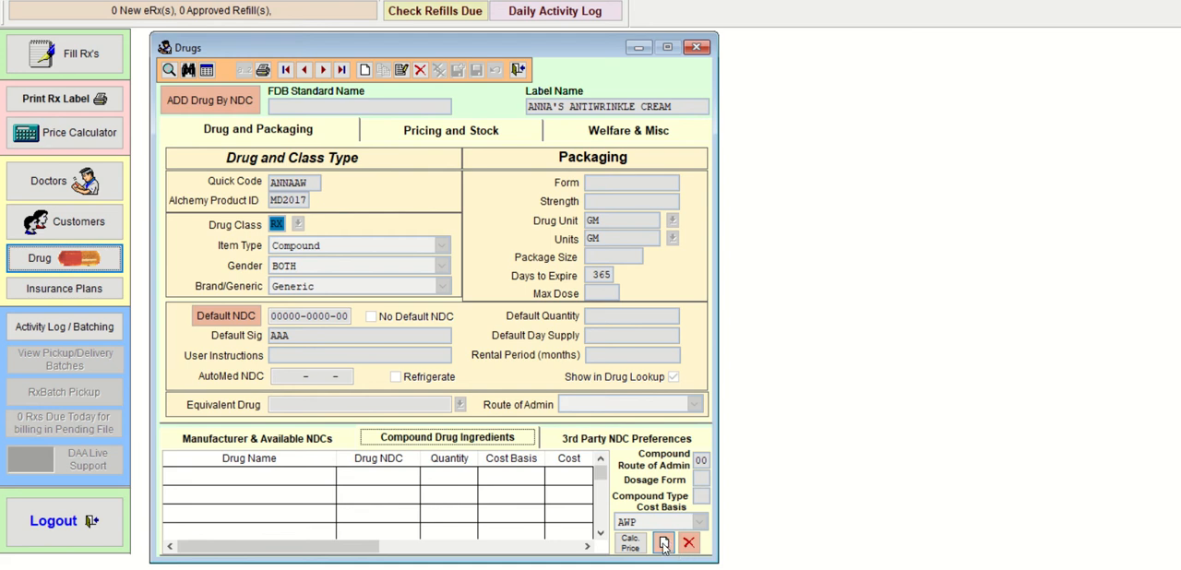
left_click(665, 544)
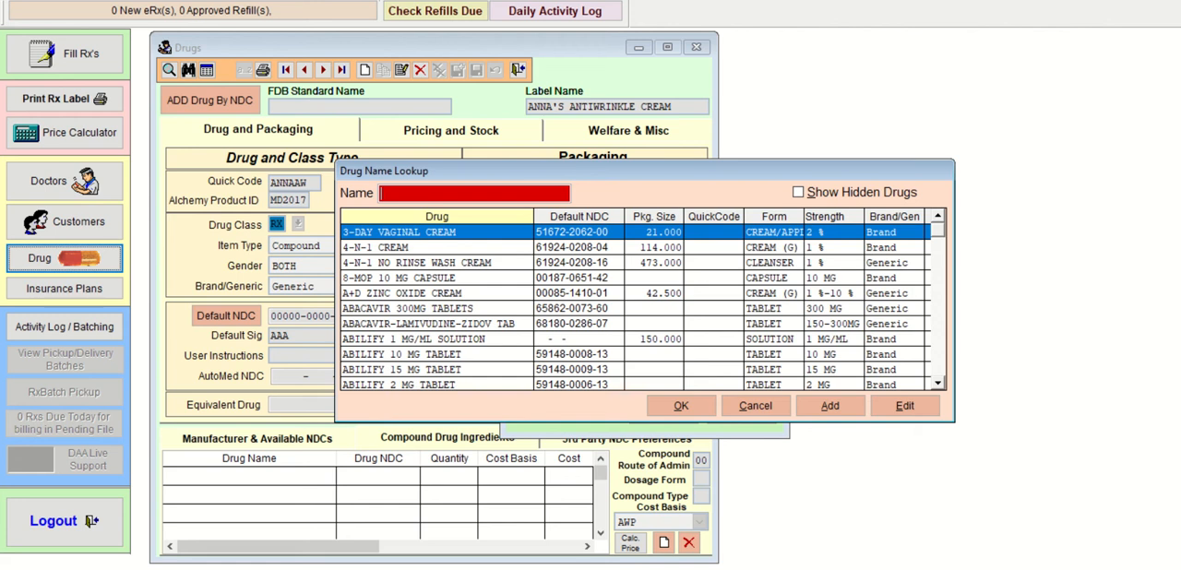
type("TRET")
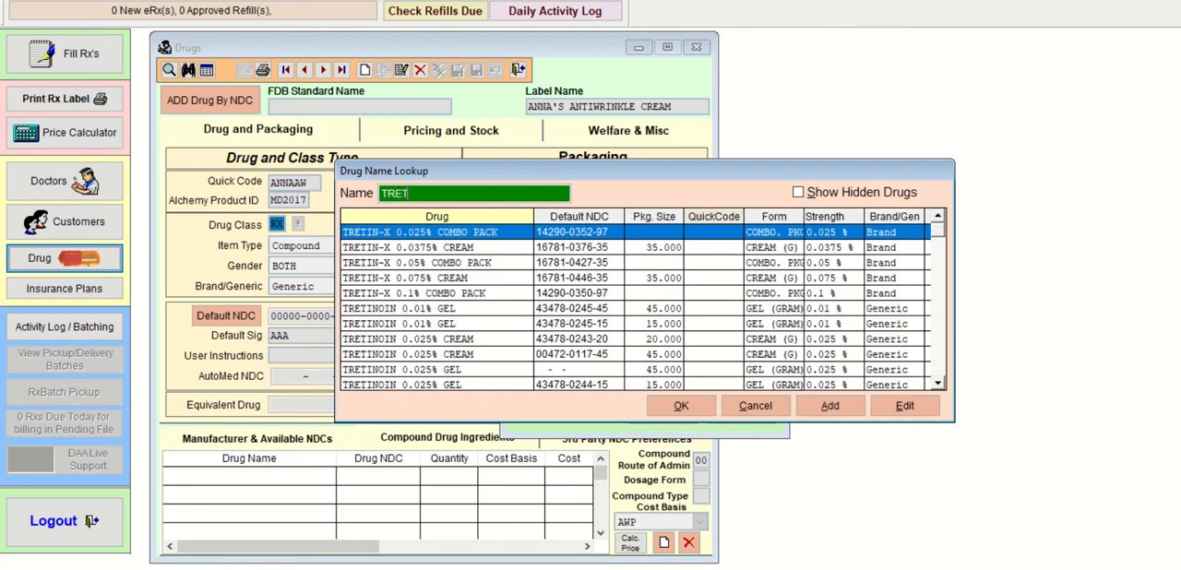
key("Down")
key("Down")
key("Down")
key("Down")
key("Down")
key("Down")
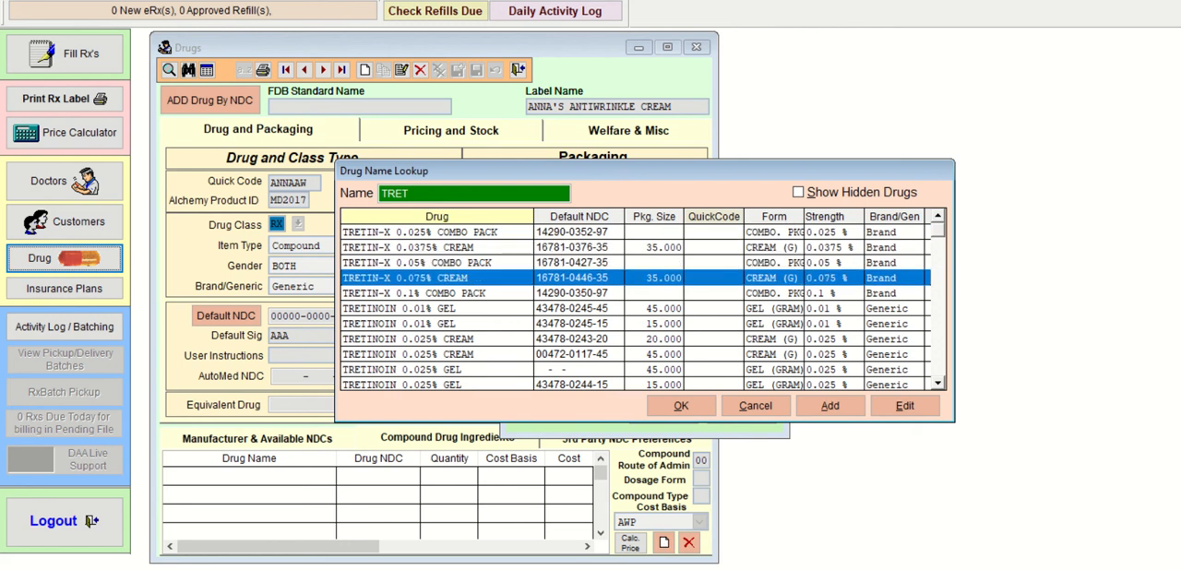
key("Down")
key("Down")
key("Down")
key("Down")
key("Down")
key("Down")
key("Down")
key("Down")
key("Down")
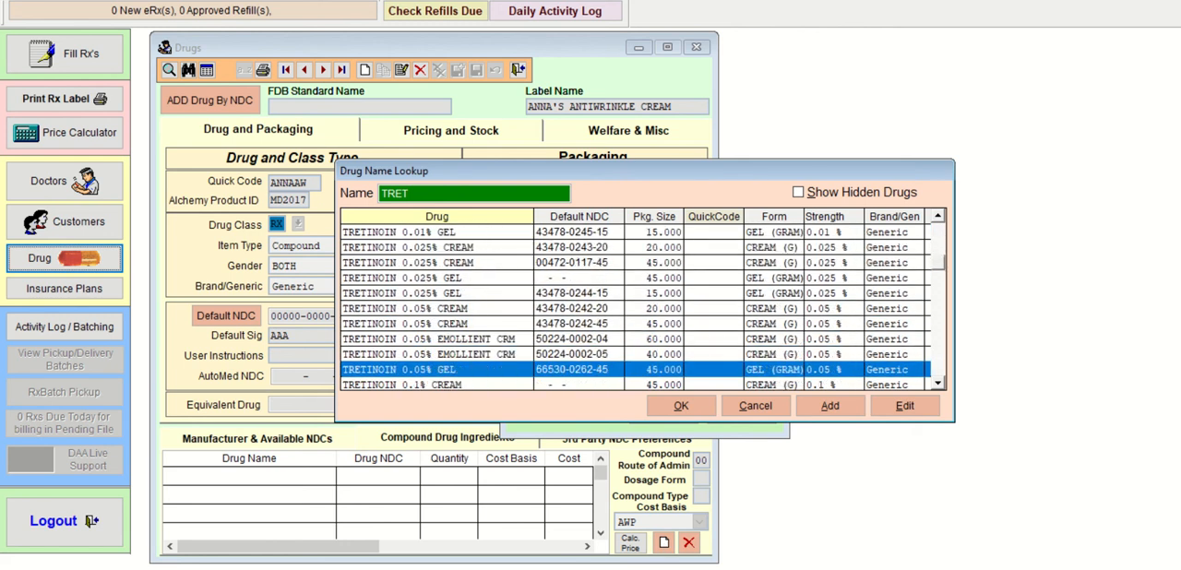
key("Down")
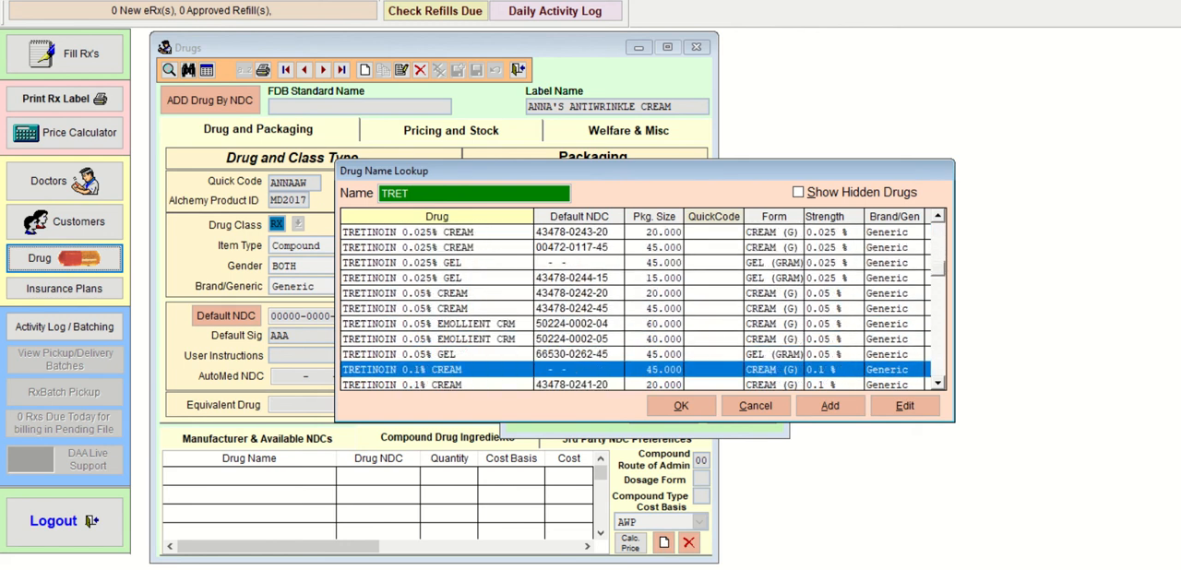
key("Up")
key("Up")
key("Up")
key("Up")
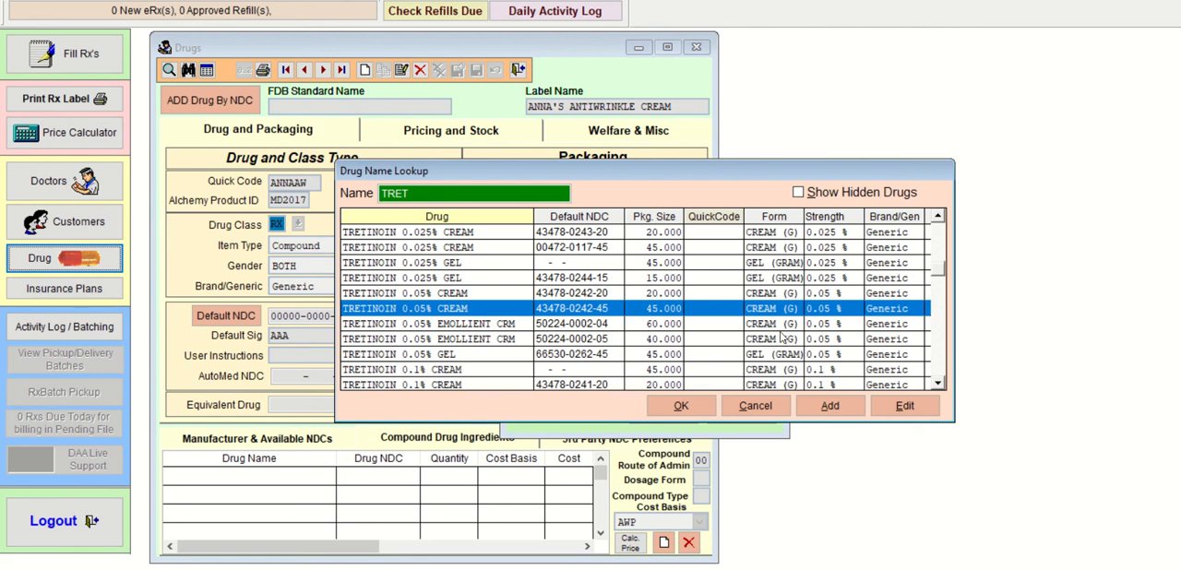
left_click(680, 406)
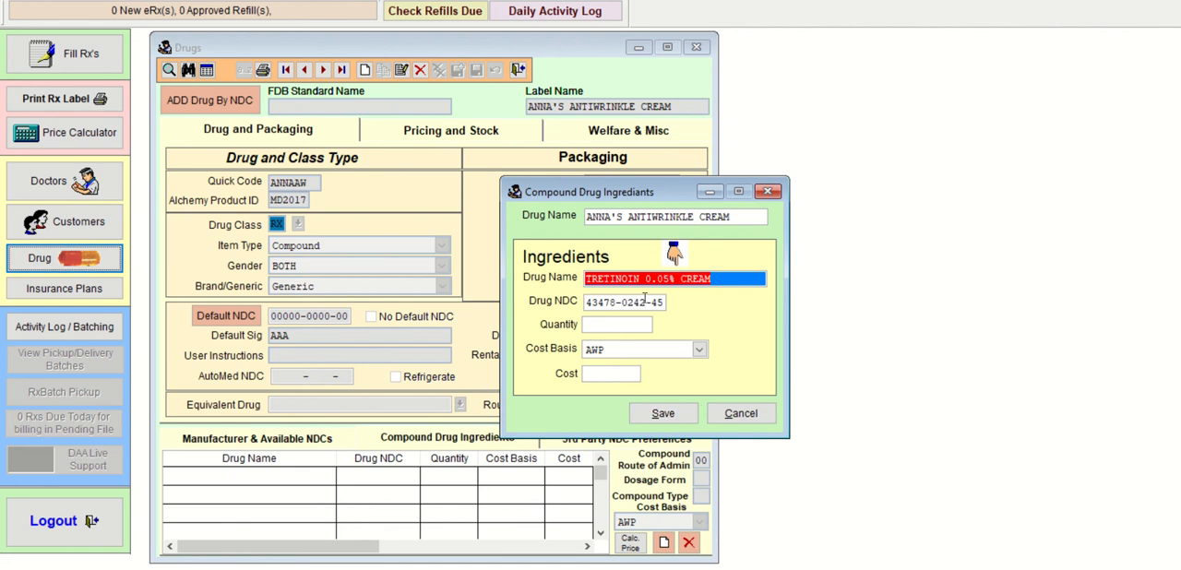
Step: Set the tretinoin cream ingredient's quantity to 2.5 and save the ingredient with its default cost settings
key("Tab")
key("Tab")
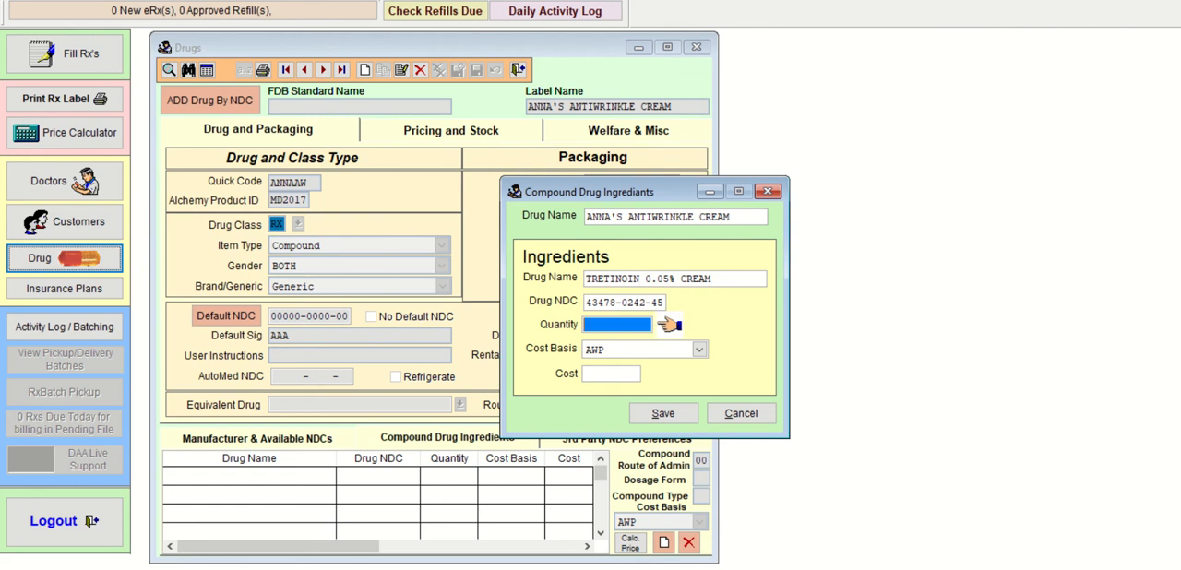
type("2.5")
key("Tab")
key("Tab")
key("Tab")
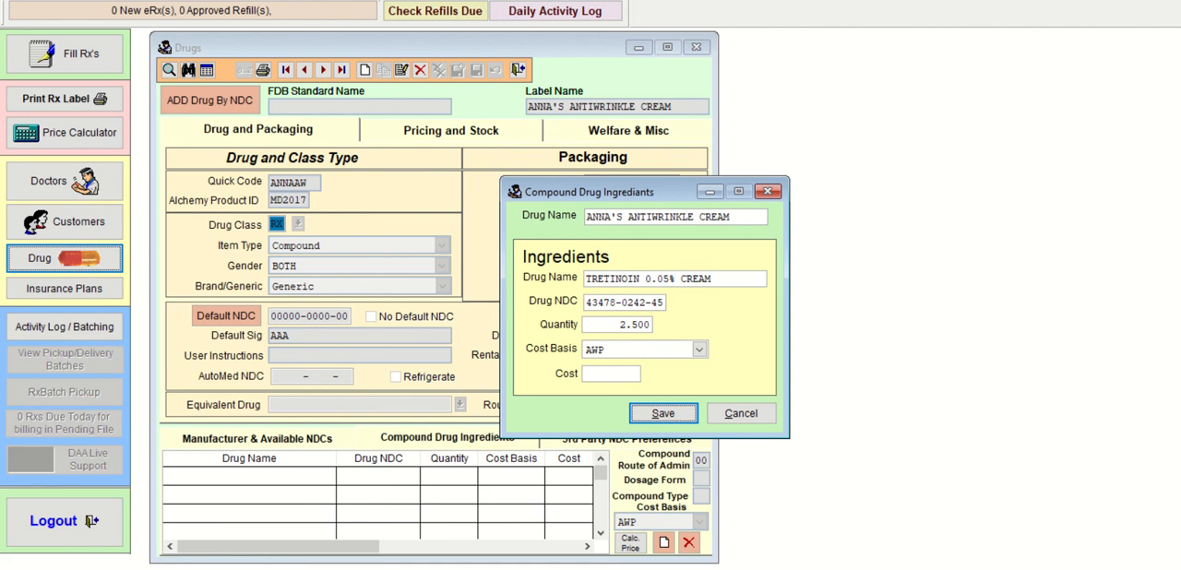
key("Return")
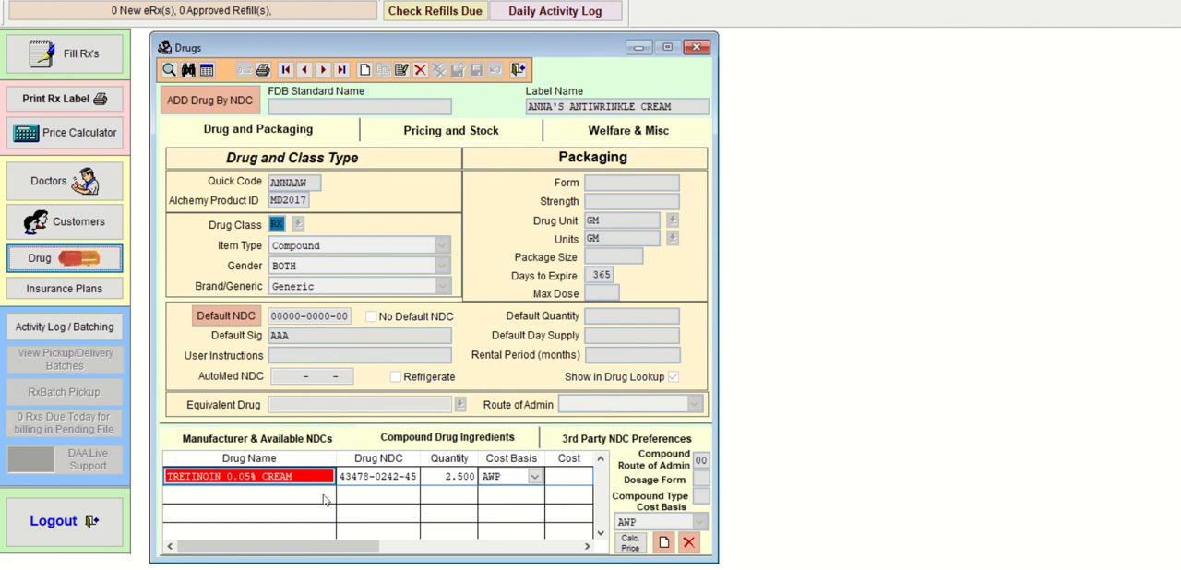
left_click(373, 477)
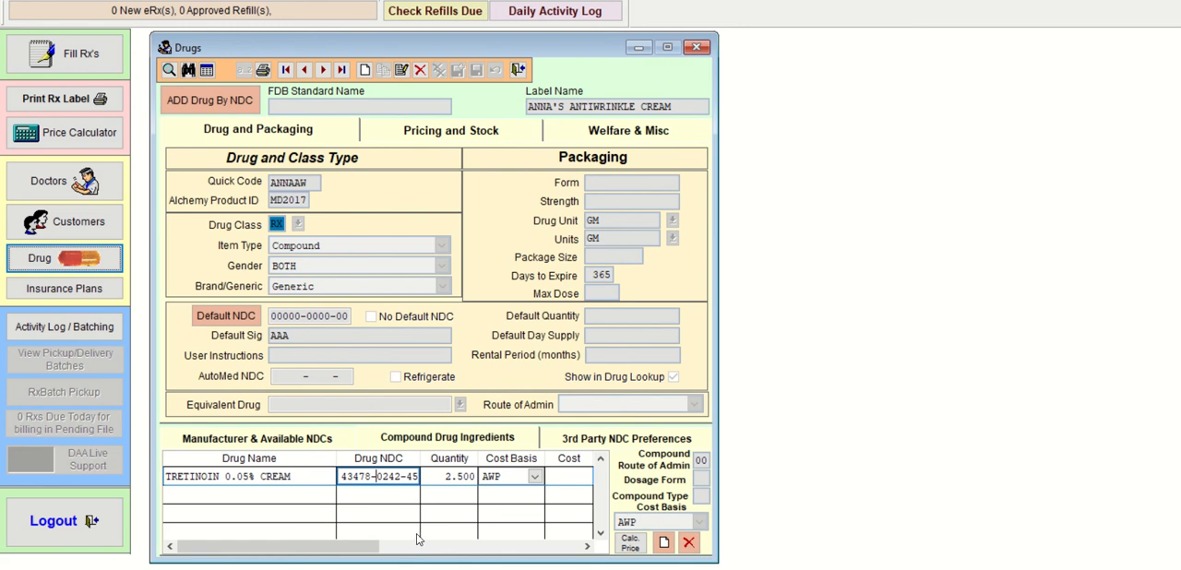
left_click(663, 545)
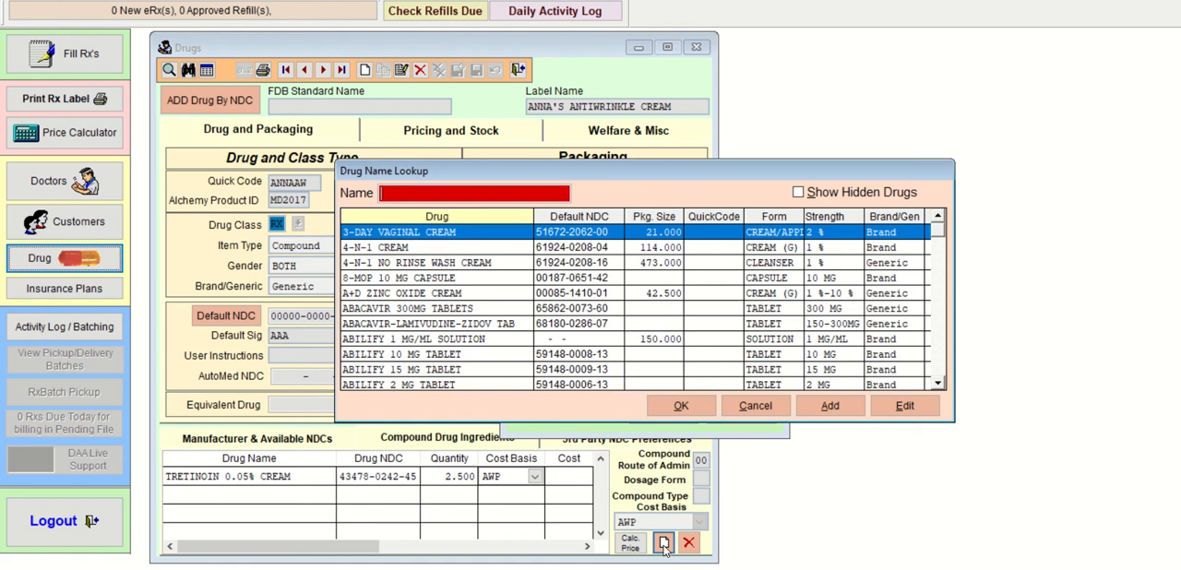
type("WATER")
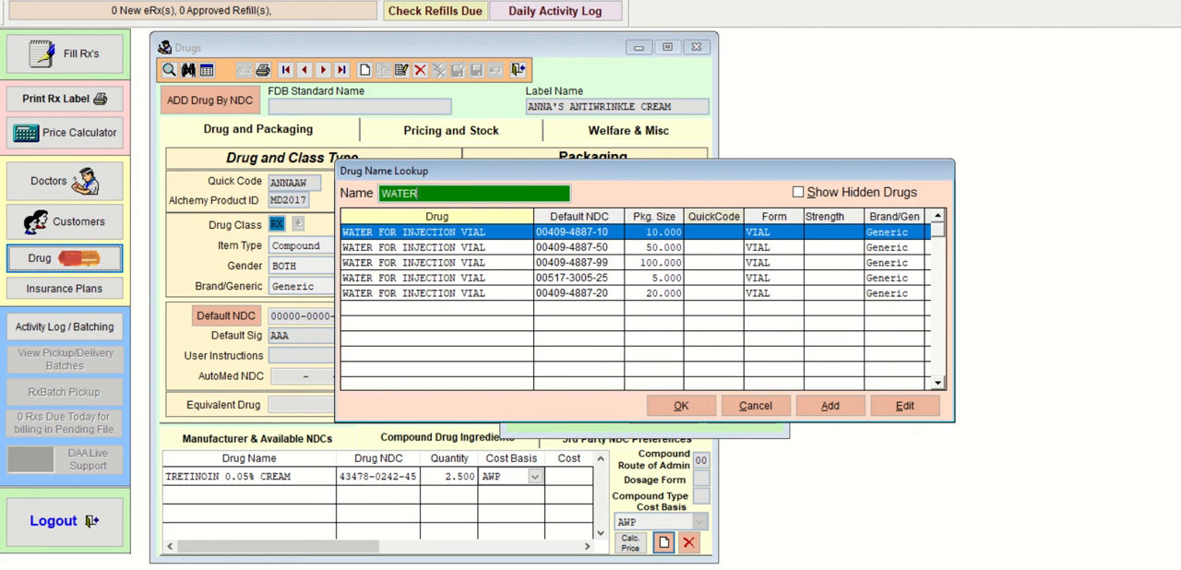
left_click(665, 279)
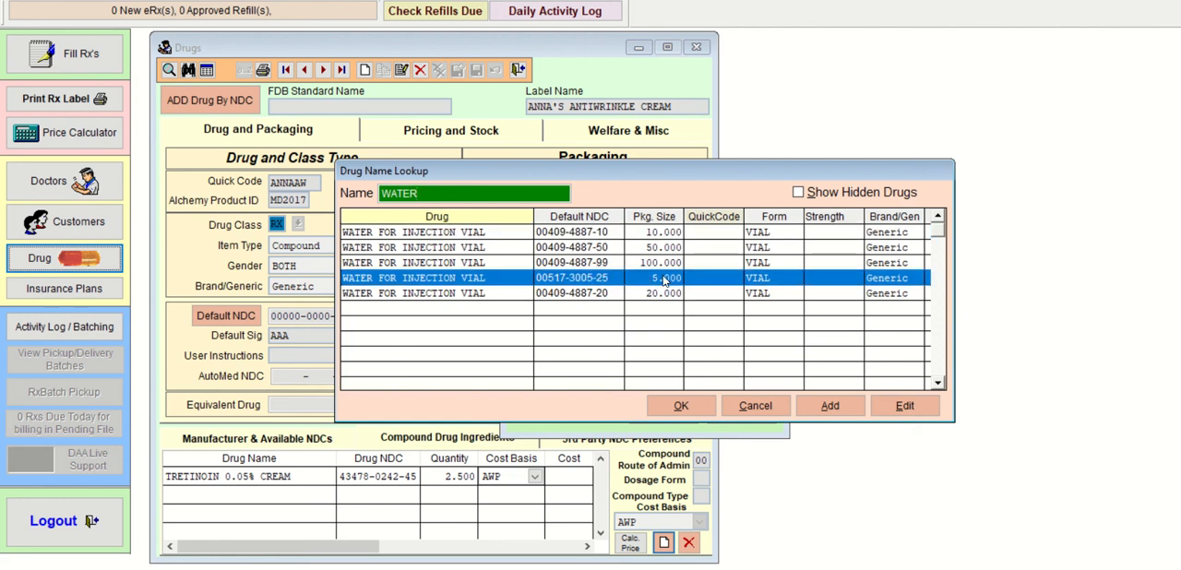
left_click(681, 406)
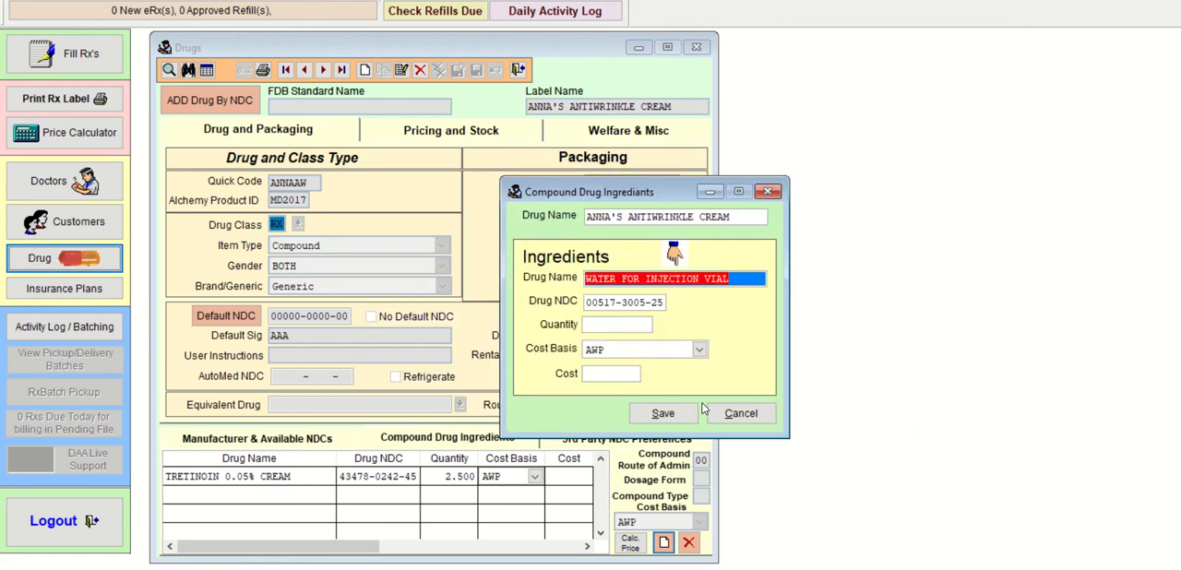
Step: Set the water for injection ingredient's quantity to 0.02 and save the ingredient with its cost left blank
key("Tab")
key("Tab")
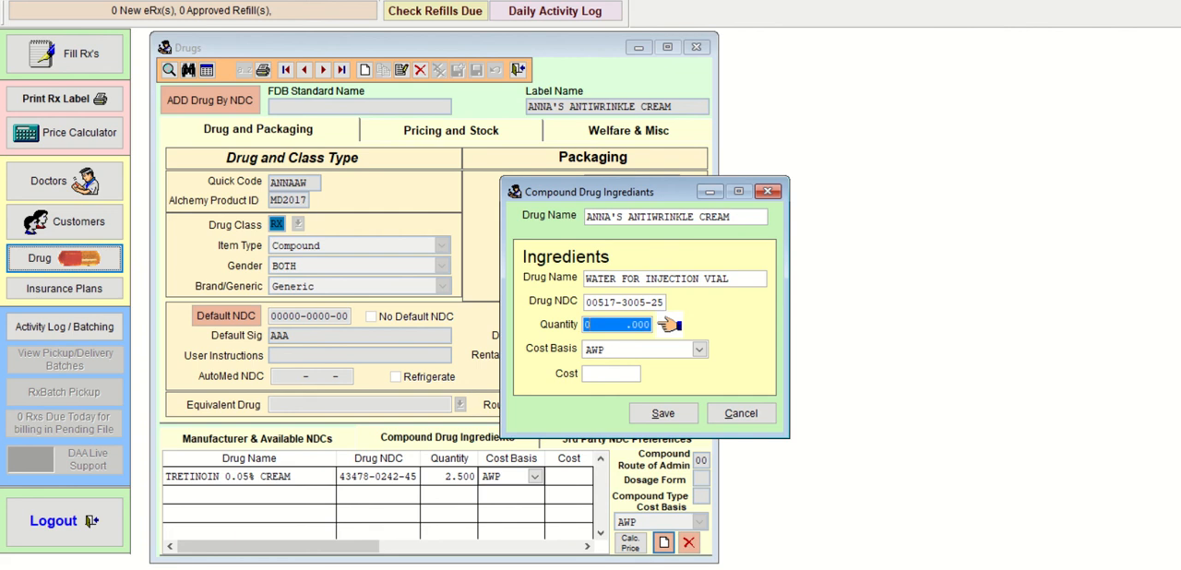
type(".02")
key("Tab")
key("Tab")
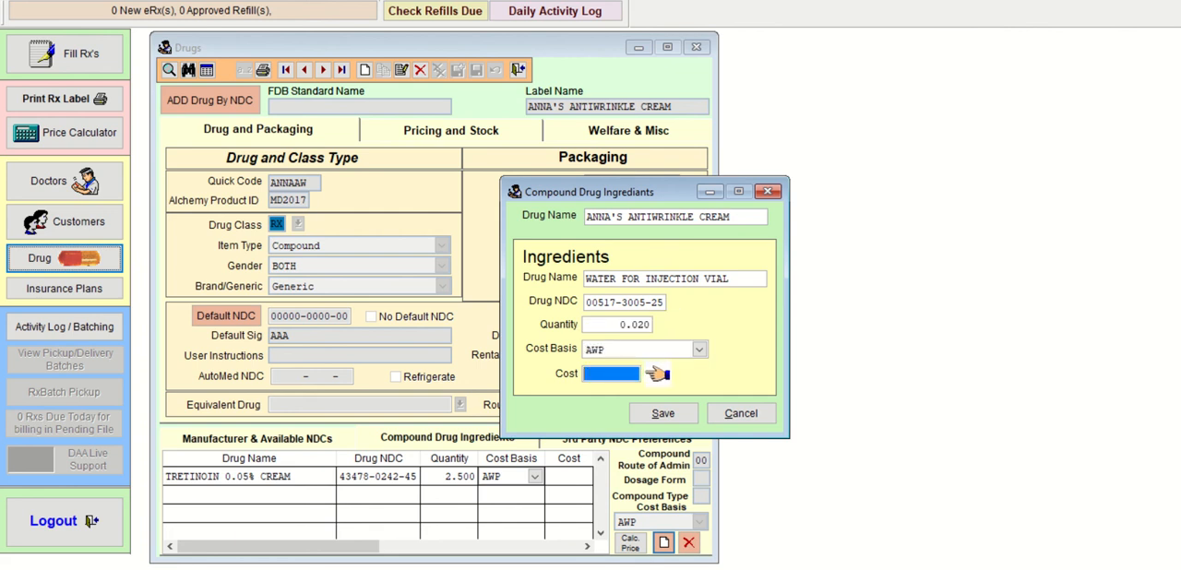
key("Tab")
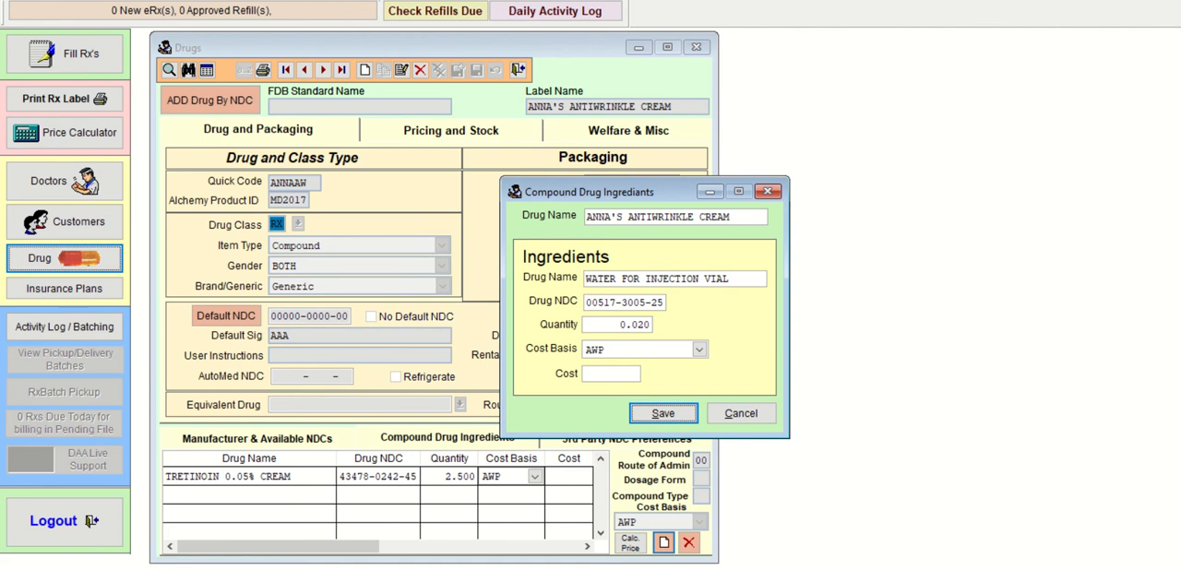
key("Return")
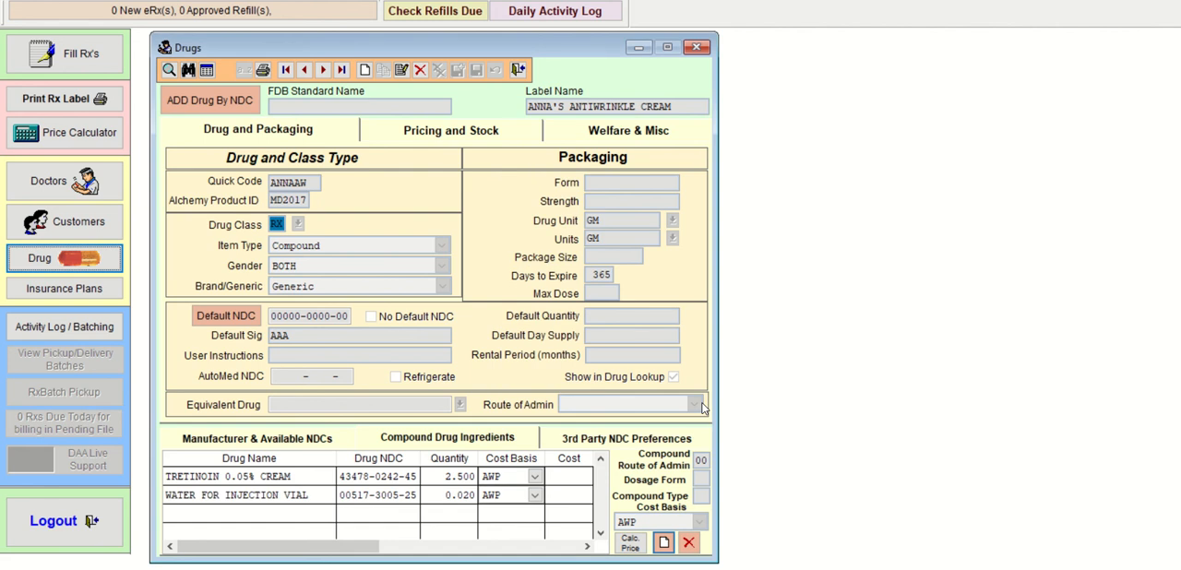